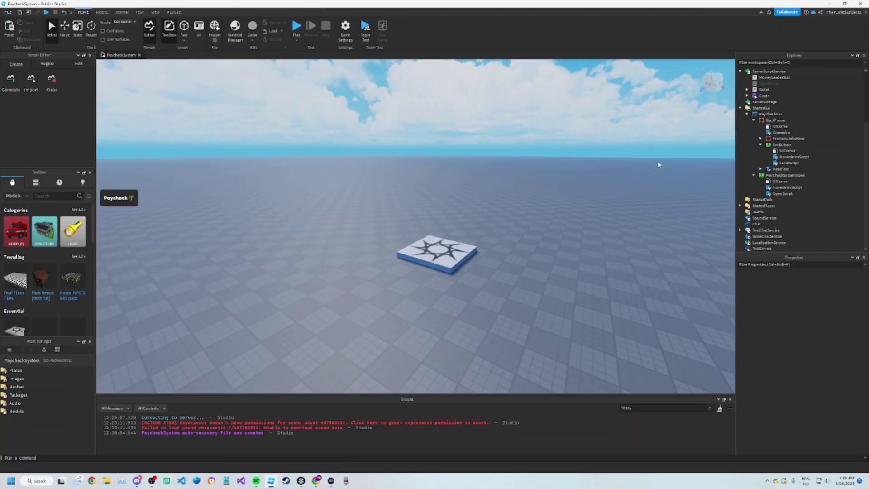
# Collapse PaycheckGui's child entries (ExitButton, PayCheckSystemOpen, BackFrame) in the Explorer.
pyautogui.click(754, 176)
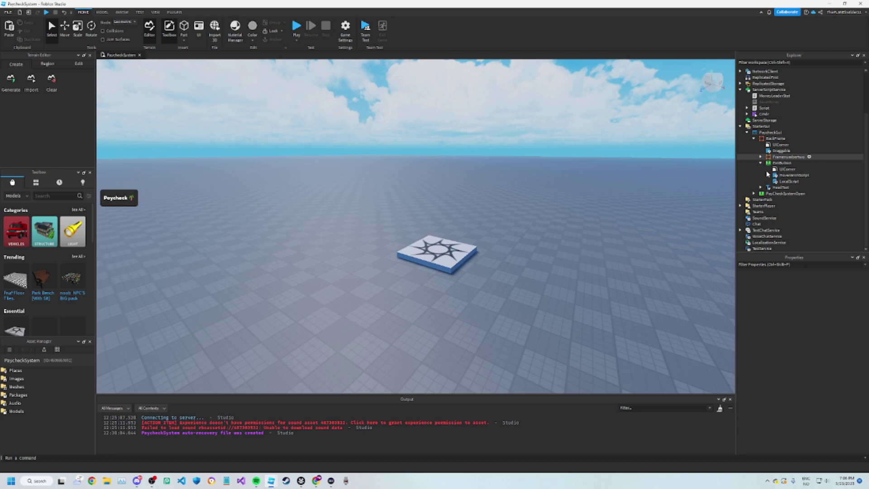
pyautogui.keyDown('shift'); pyautogui.click(762, 163); pyautogui.keyUp('shift')
pyautogui.click(759, 157)
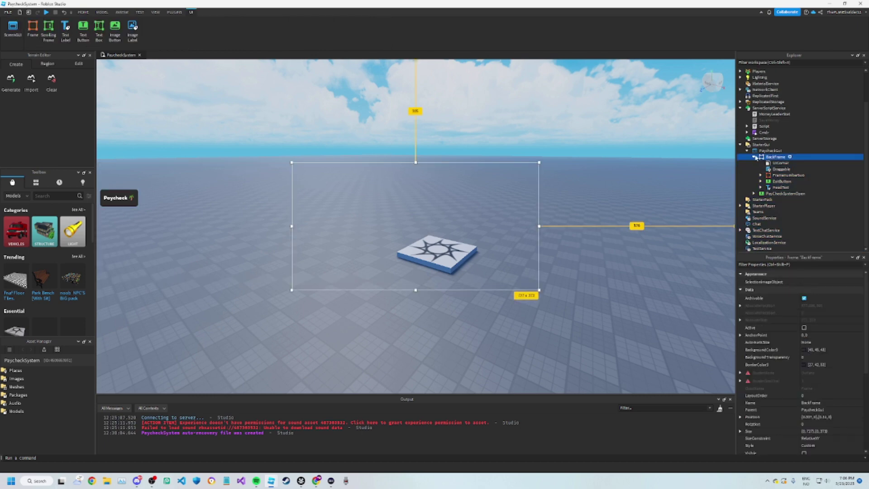
pyautogui.click(747, 182)
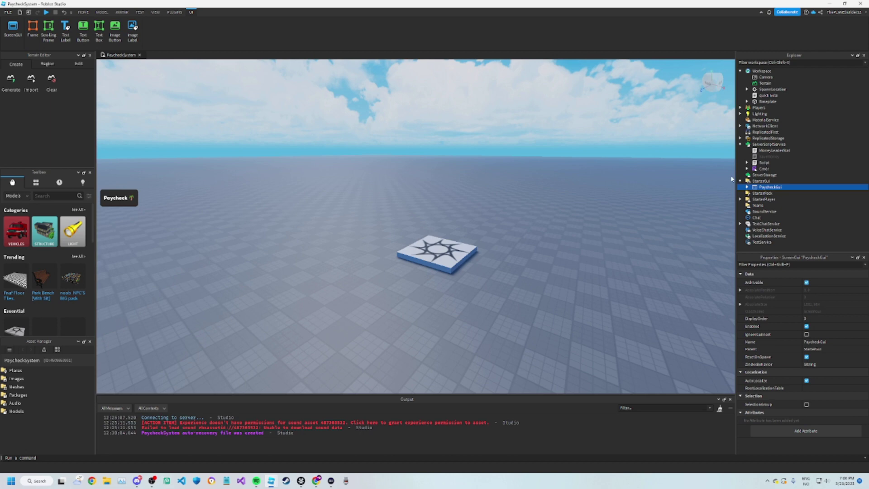
pyautogui.click(642, 159)
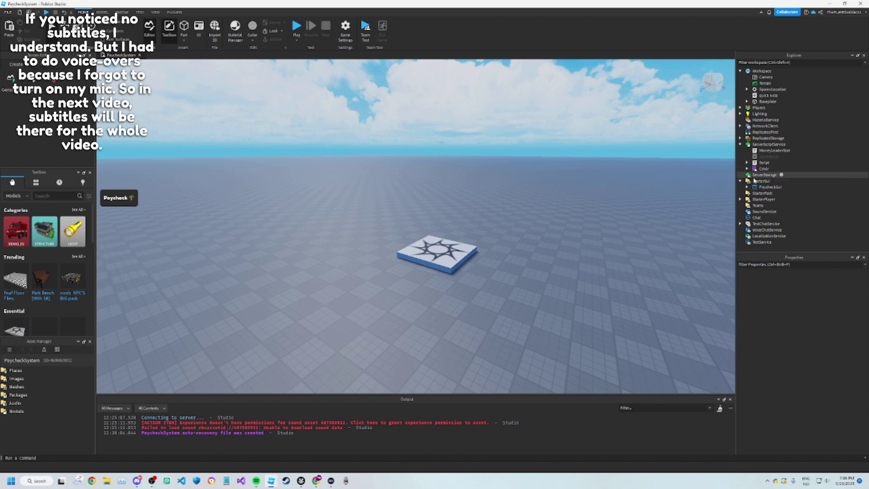
# Group PaycheckGui into a new model with Ctrl+G and clear its default name.
pyautogui.click(764, 188)
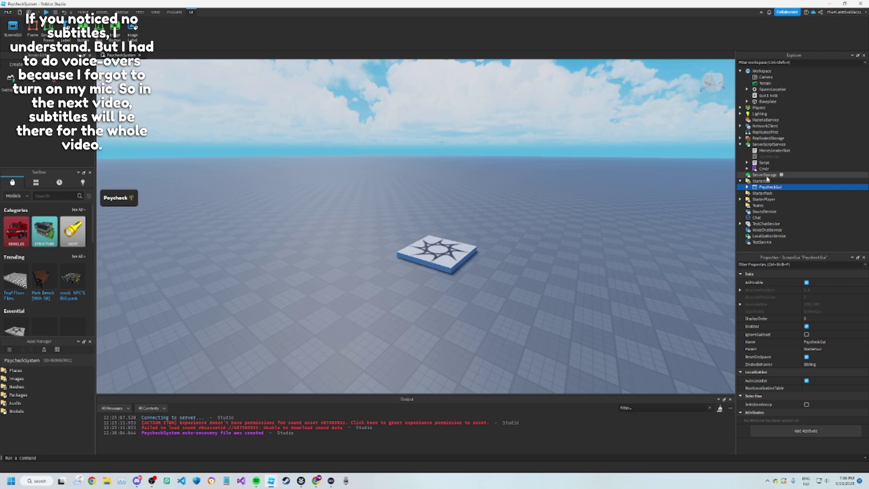
pyautogui.hotkey('ctrl', 'g')
pyautogui.doubleClick(765, 190)
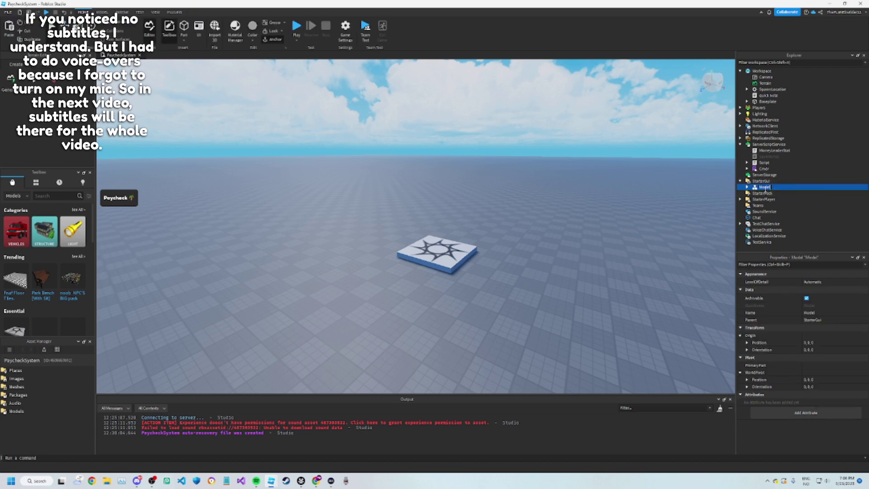
pyautogui.press('BackSpace')
pyautogui.press('BackSpace')
pyautogui.press('BackSpace')
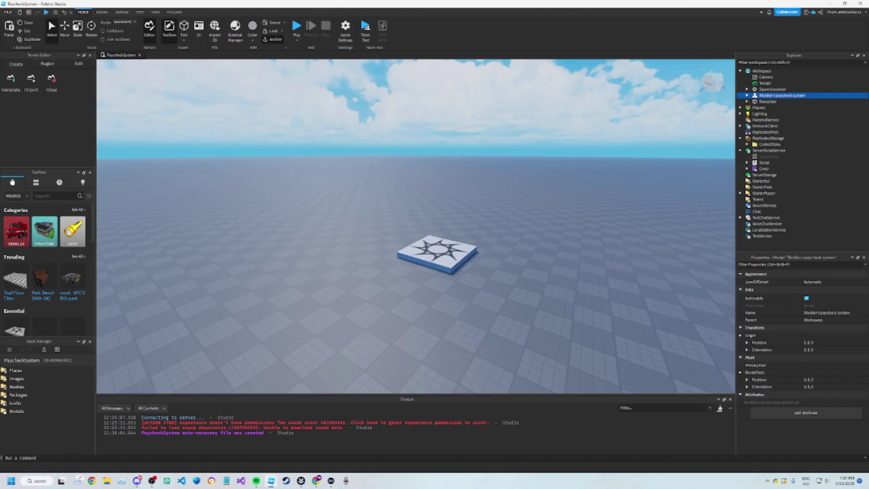
# Ungroup the paycheck system model in the Workspace.
pyautogui.click(534, 154)
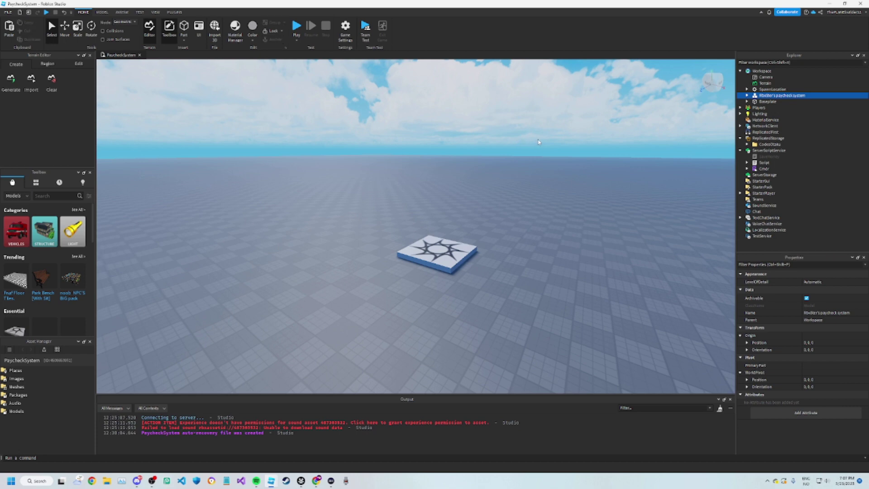
pyautogui.click(772, 96)
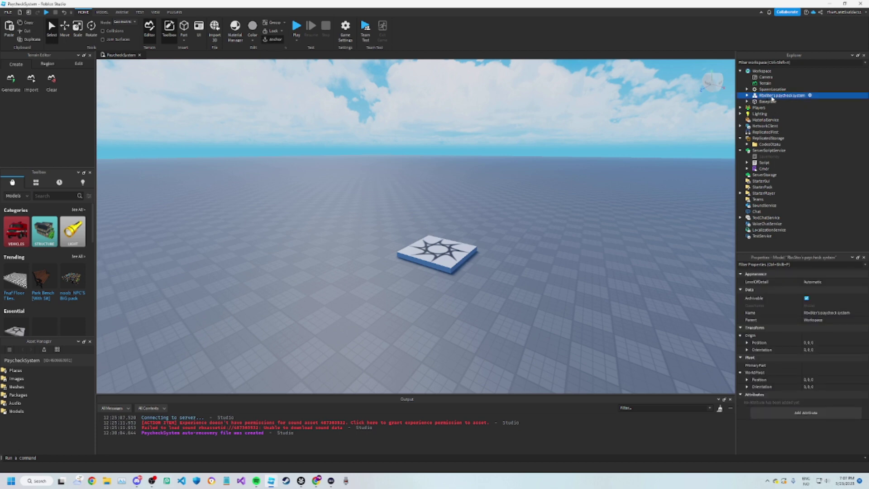
pyautogui.rightClick(769, 97)
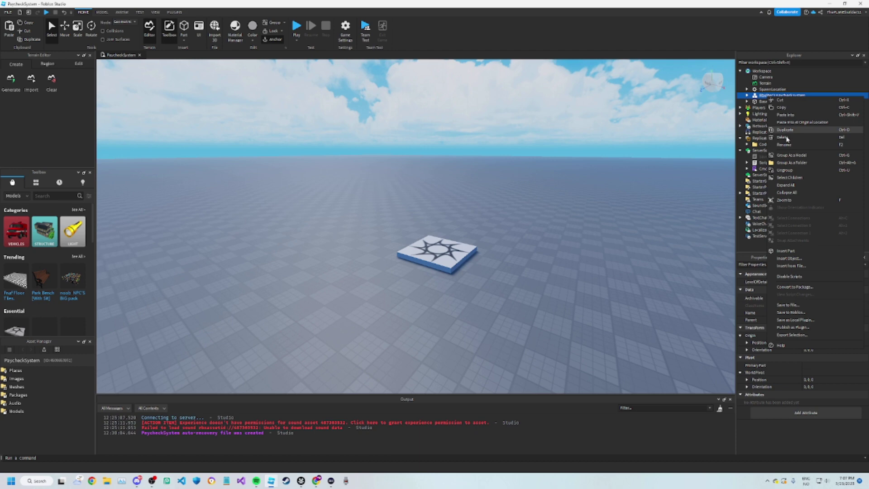
pyautogui.click(795, 171)
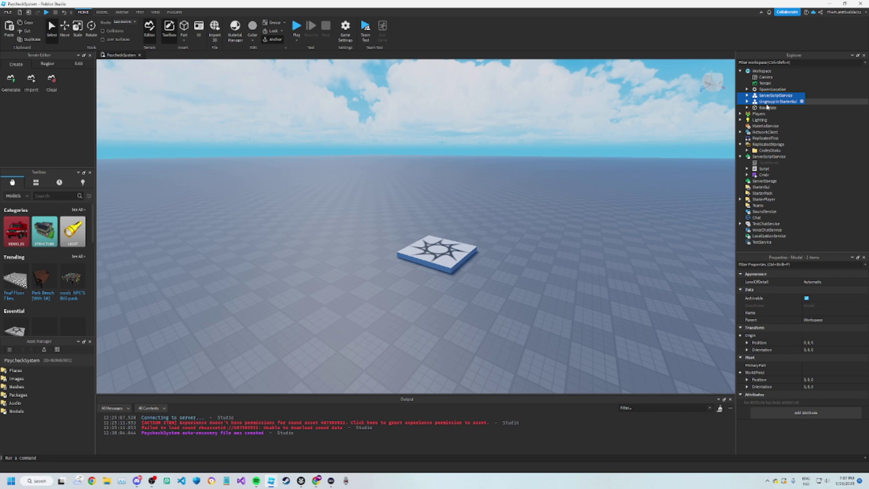
# Move the 'Ungroup in StarterGui' model into StarterGui and ungroup it, leaving PaycheckGui there.
pyautogui.click(769, 101)
pyautogui.doubleClick(809, 102)
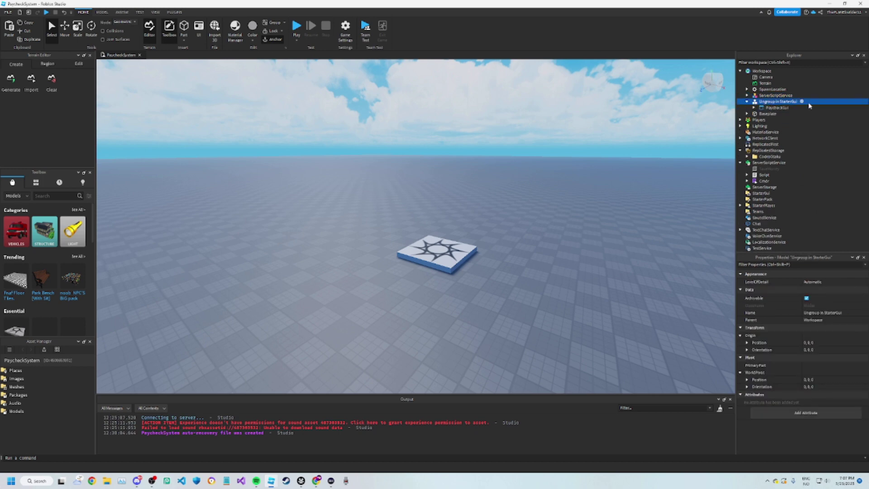
pyautogui.click(747, 102)
pyautogui.moveTo(772, 101); pyautogui.dragTo(785, 188)
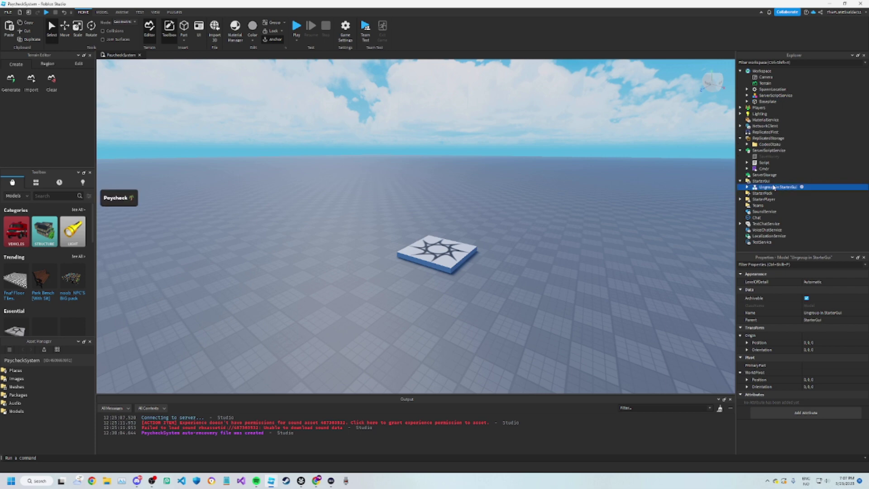
pyautogui.hotkey('ctrl', 'u')
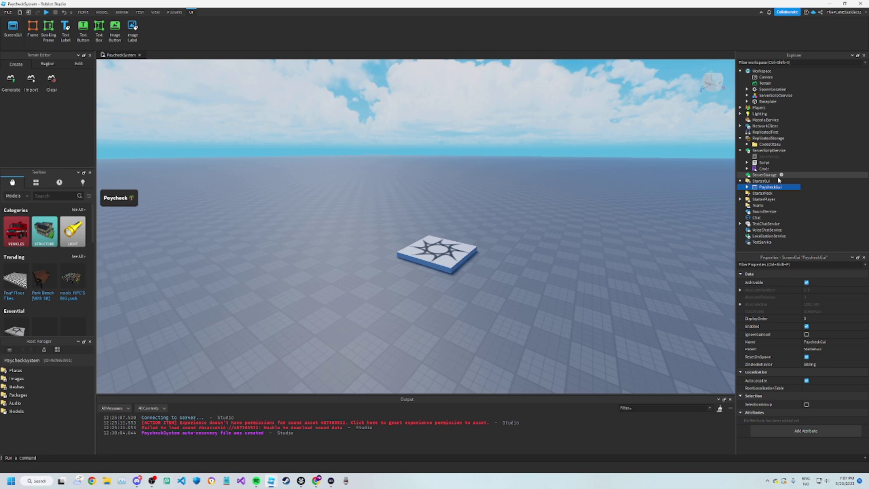
# Move the ServerScriptService model into ServerScriptService and ungroup it, leaving its scripts.
pyautogui.click(762, 96)
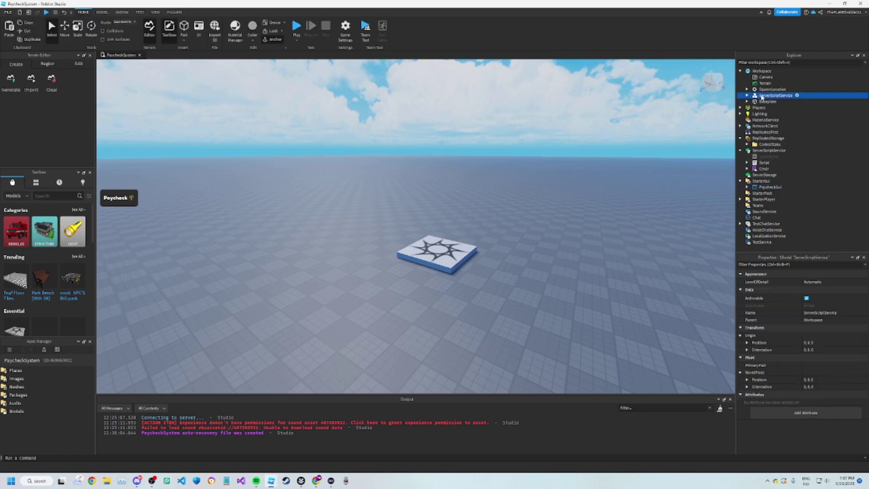
pyautogui.moveTo(763, 97); pyautogui.dragTo(785, 145)
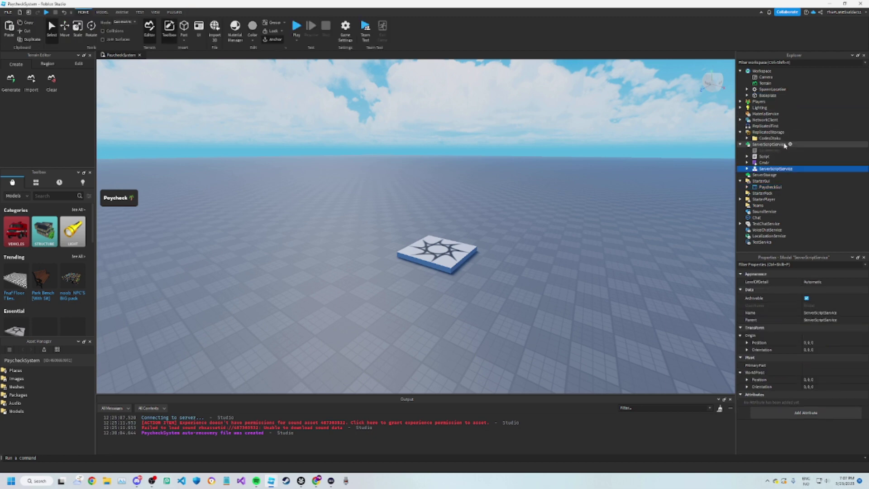
pyautogui.hotkey('ctrl', 'u')
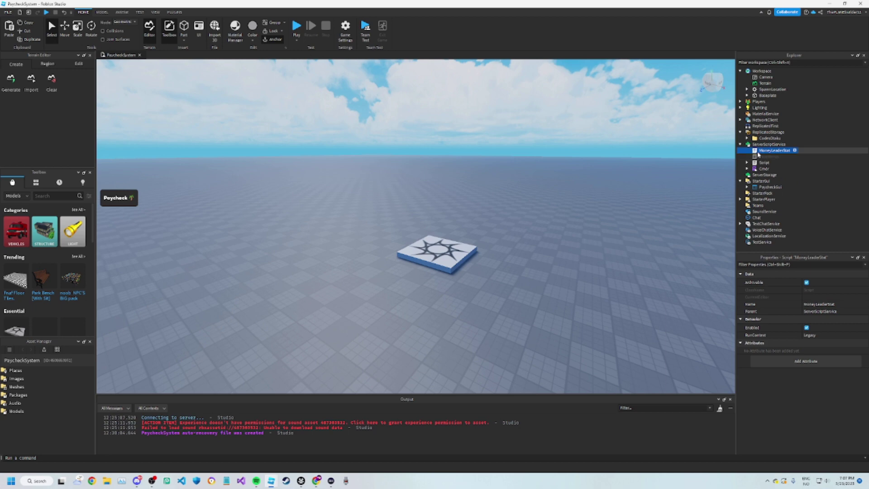
# Read the MoneyLeaderStat script's leaderstat code and comment, then close it.
pyautogui.doubleClick(775, 151)
pyautogui.keyDown('ctrl'); pyautogui.scroll(3, 185, 103); pyautogui.keyUp('ctrl')
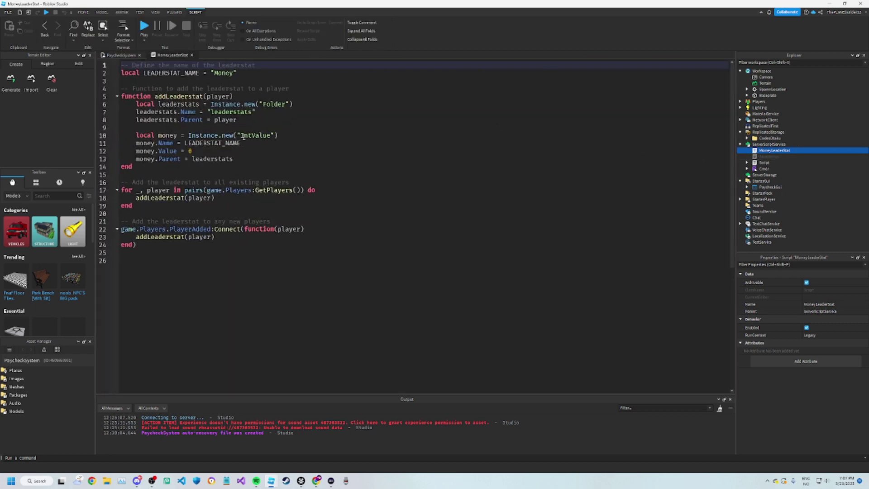
pyautogui.moveTo(208, 128); pyautogui.dragTo(322, 190)
pyautogui.click(253, 214)
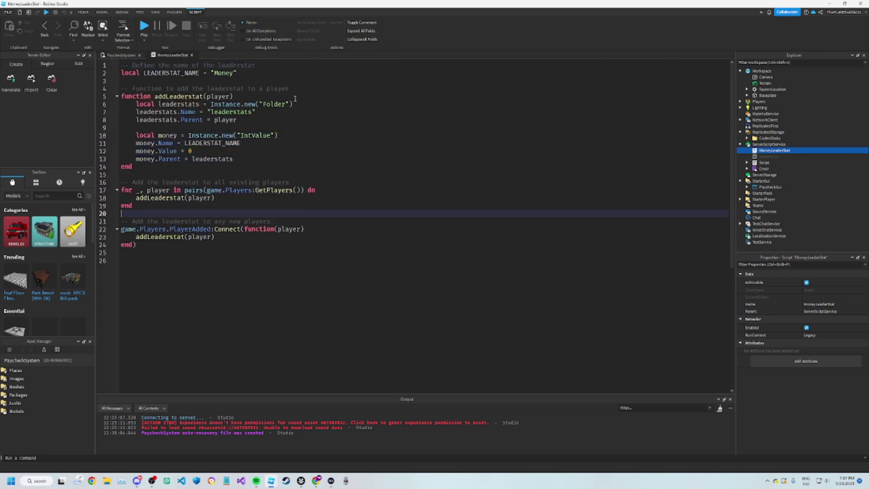
pyautogui.moveTo(289, 88); pyautogui.dragTo(136, 65)
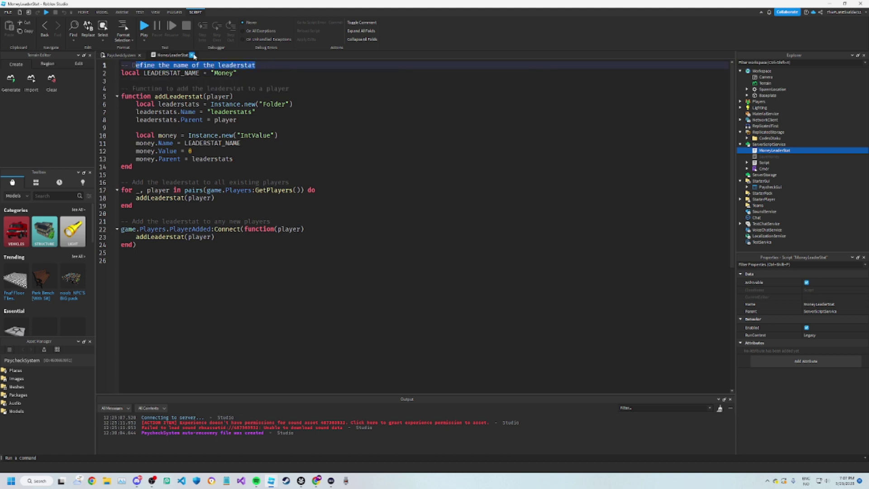
pyautogui.click(192, 54)
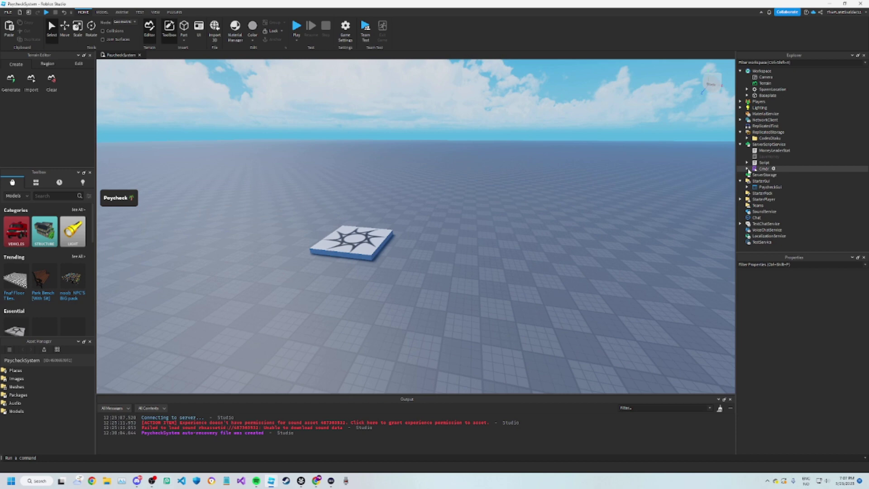
# Expand PaycheckGui and set BackFrame's Visible property on to show the Paycheck System frame.
pyautogui.click(747, 187)
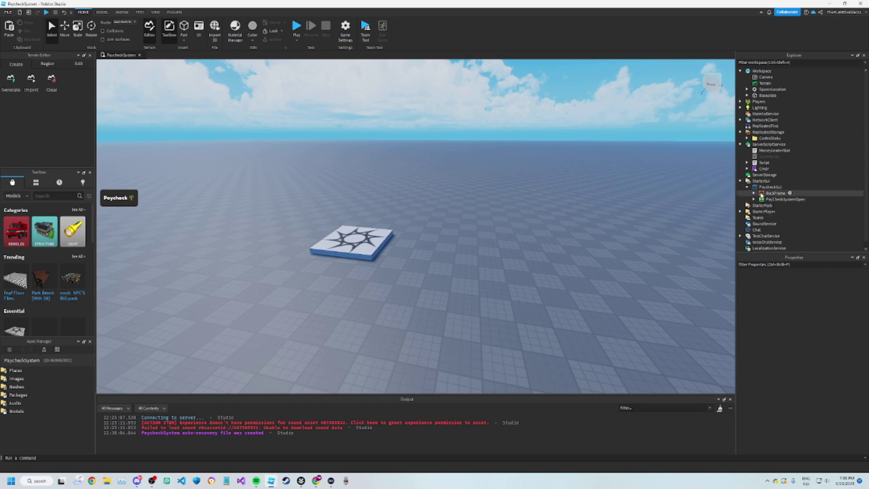
pyautogui.click(754, 194)
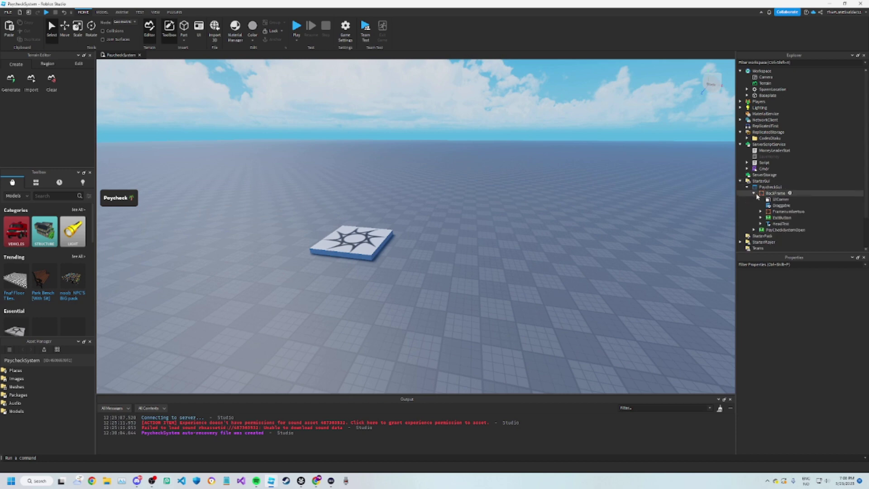
pyautogui.scroll(-1, 770, 195)
pyautogui.click(771, 177)
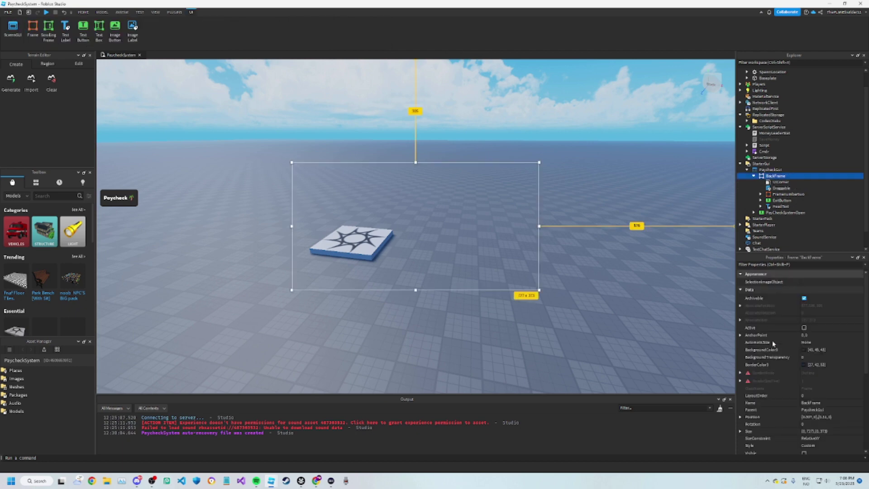
pyautogui.scroll(-5, 797, 353)
pyautogui.click(805, 386)
pyautogui.click(710, 238)
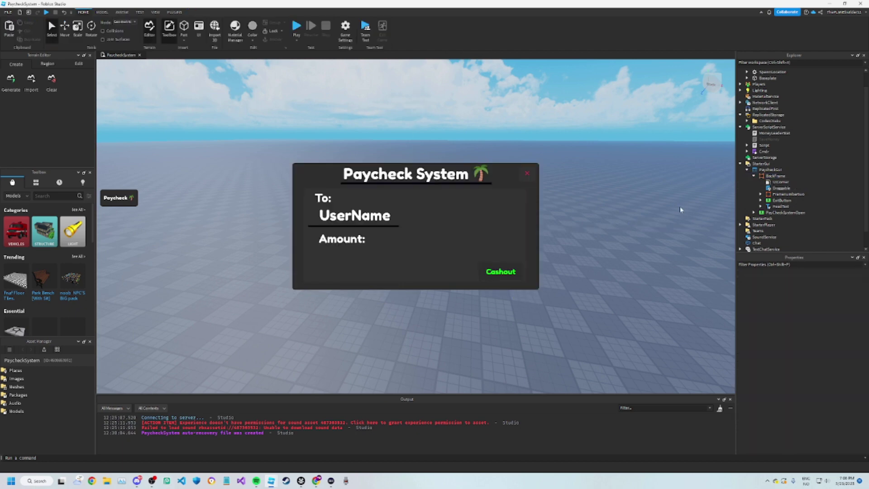
pyautogui.moveTo(710, 239); pyautogui.dragTo(646, 189, button='right')
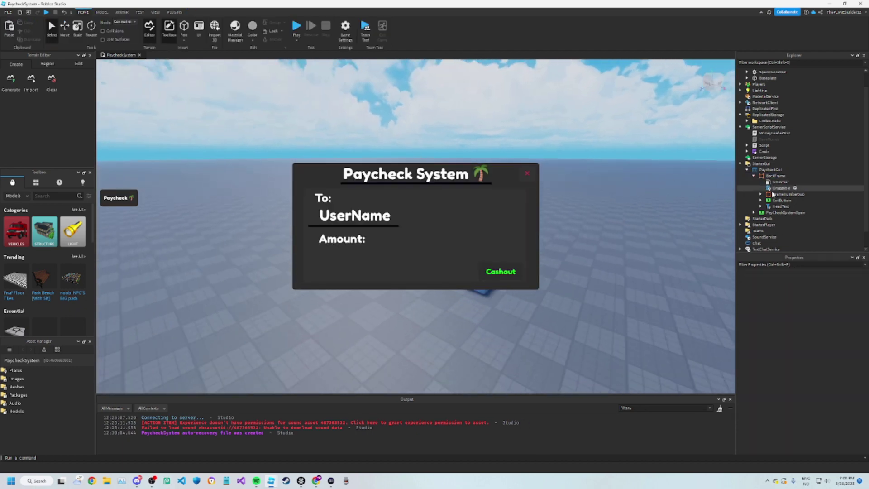
# Review the Draggable script, then close it.
pyautogui.doubleClick(744, 187)
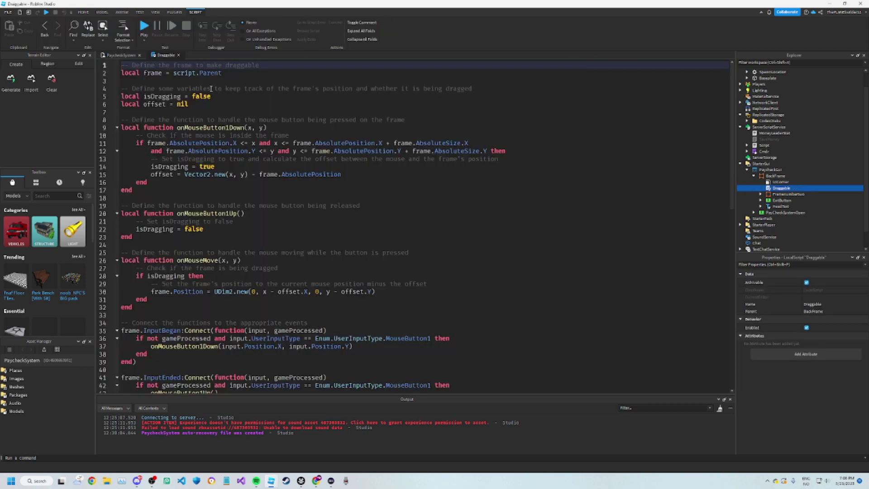
pyautogui.scroll(-8, 407, 203)
pyautogui.scroll(2, 317, 182)
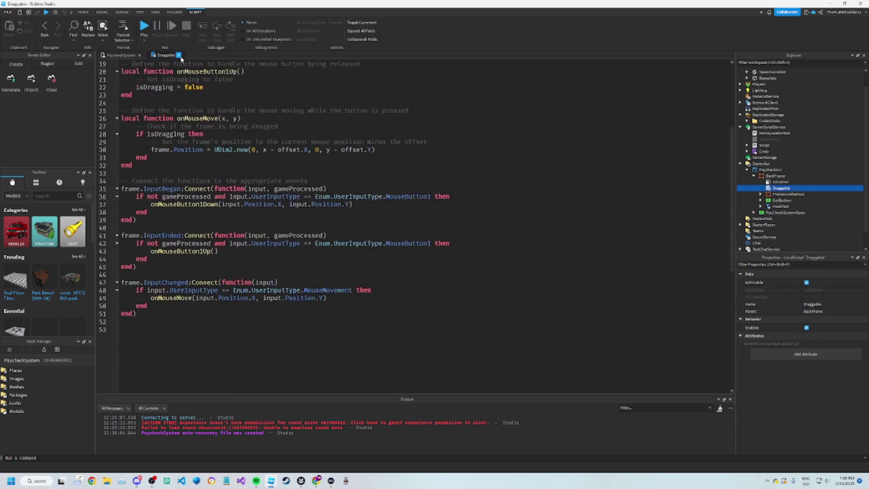
pyautogui.click(178, 55)
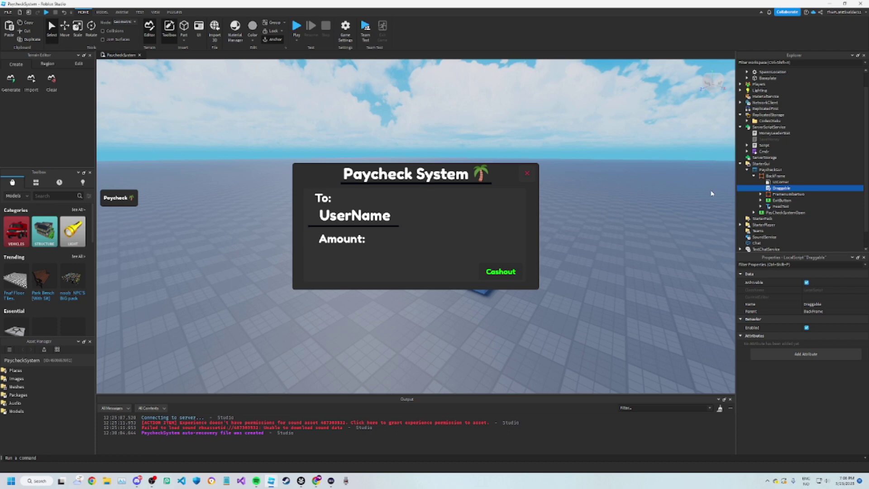
# Expand Framenumbertwo and AmountValue and select the MoneyValue integer.
pyautogui.click(761, 194)
pyautogui.scroll(-1, 772, 202)
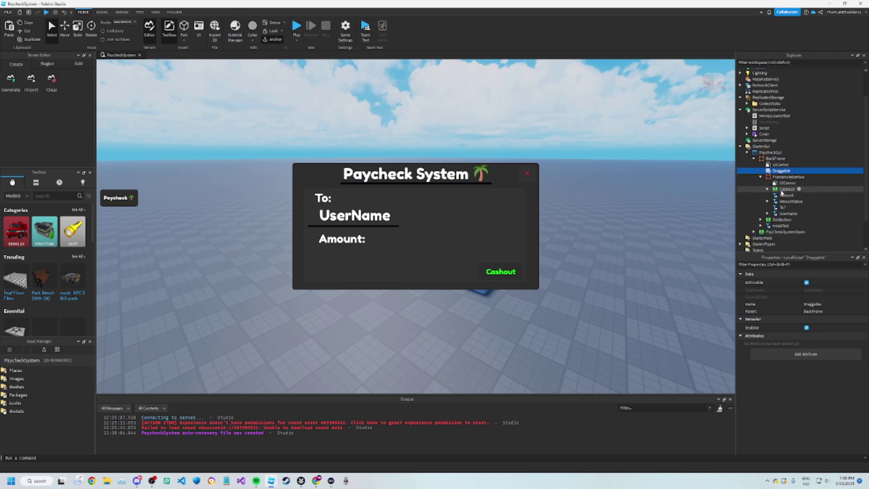
pyautogui.click(767, 201)
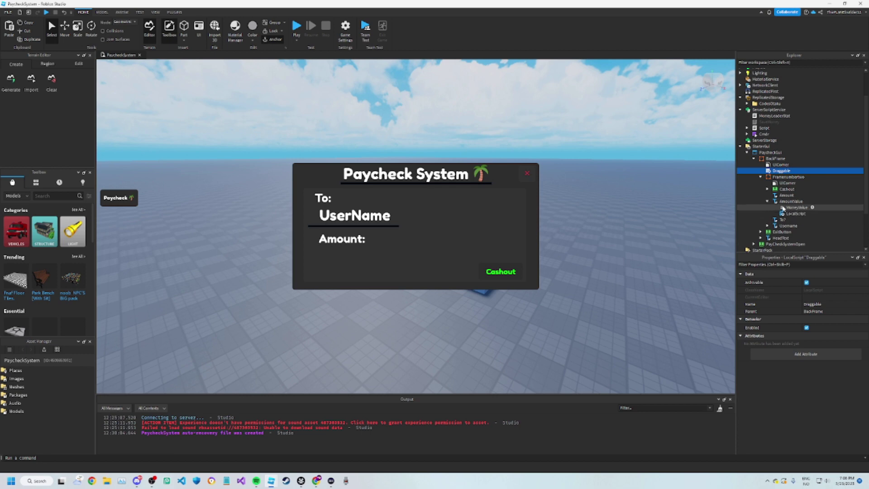
pyautogui.click(782, 207)
# Open AmountValue's LocalScript and find the 40 increment on line 6.
pyautogui.doubleClick(786, 214)
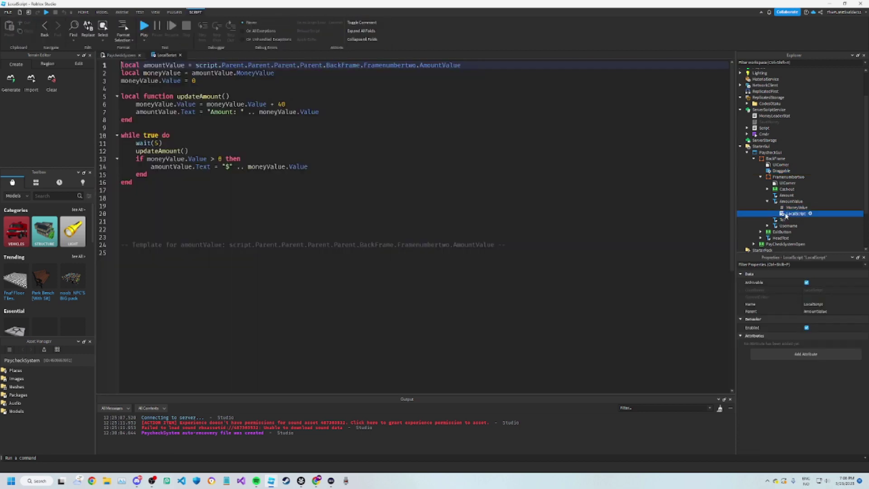
pyautogui.moveTo(136, 182); pyautogui.dragTo(131, 101)
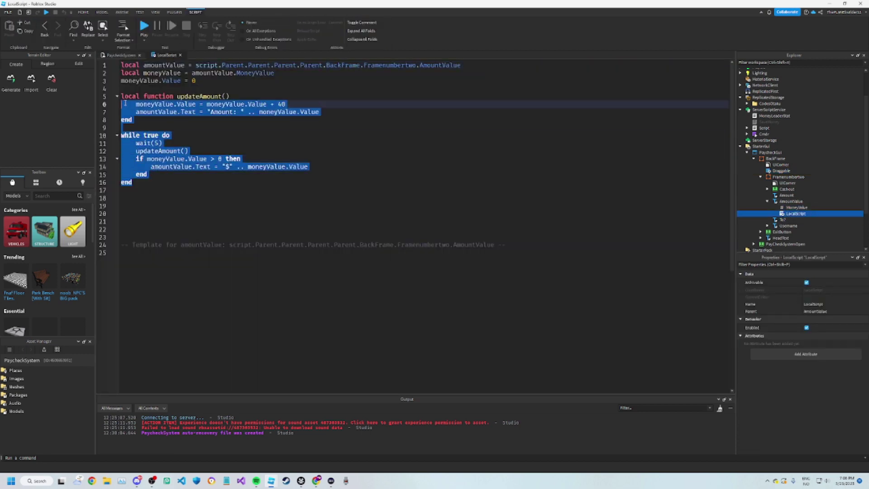
pyautogui.click(165, 159)
pyautogui.click(294, 105)
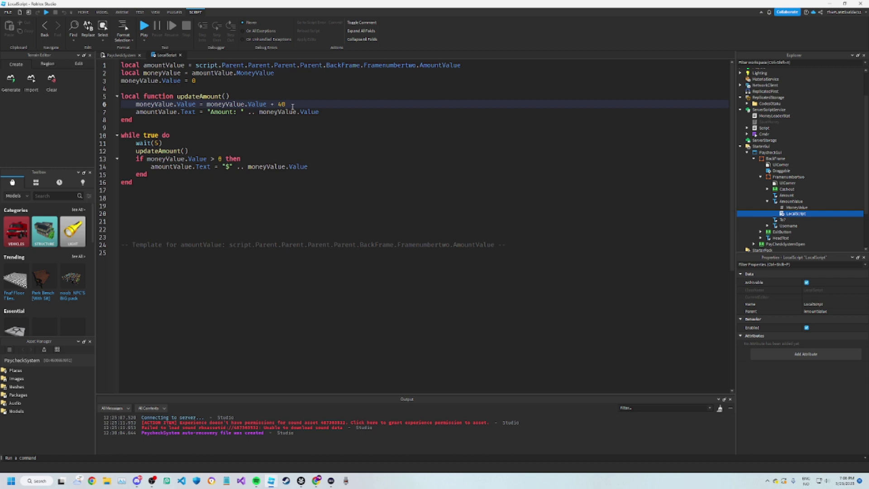
# Change the increment to 80 and back to 40, close the script, and select Cashout.
pyautogui.press('BackSpace')
pyautogui.press('BackSpace')
pyautogui.write('80')
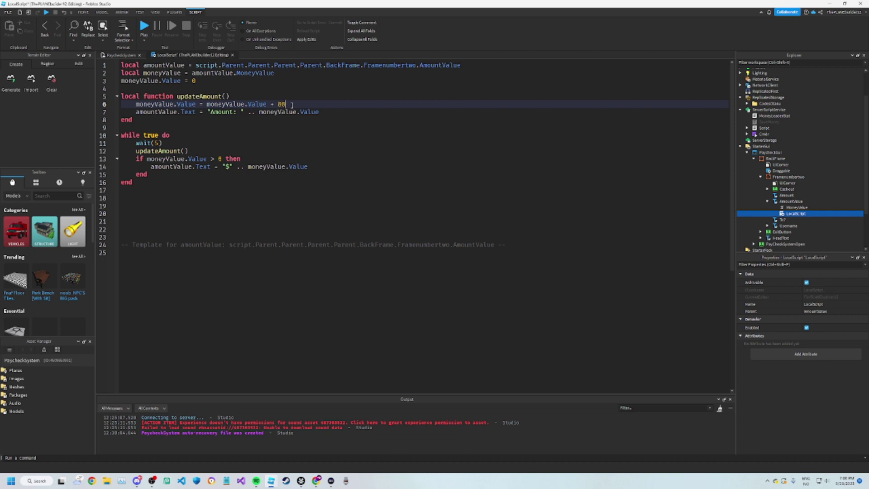
pyautogui.press('BackSpace')
pyautogui.press('BackSpace')
pyautogui.write('0')
pyautogui.click(231, 55)
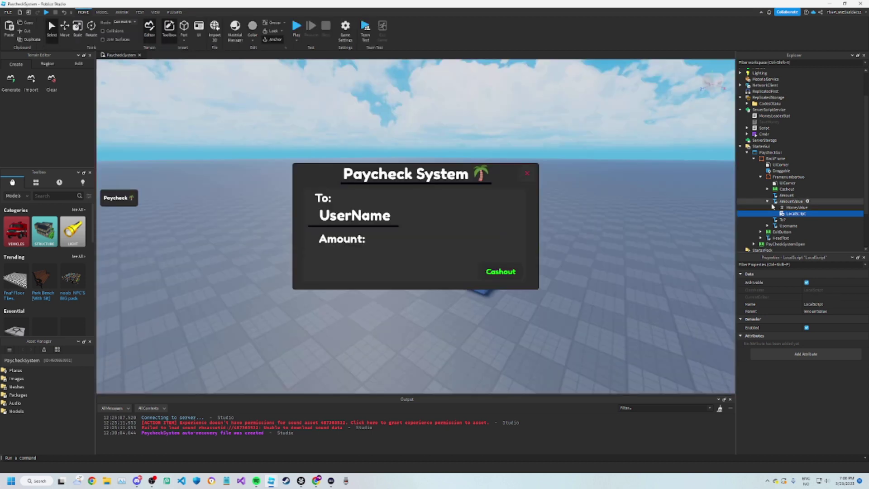
pyautogui.click(784, 189)
# Expand Cashout, open its MainScript, then select AmountValue's MoneyValue integer.
pyautogui.click(768, 189)
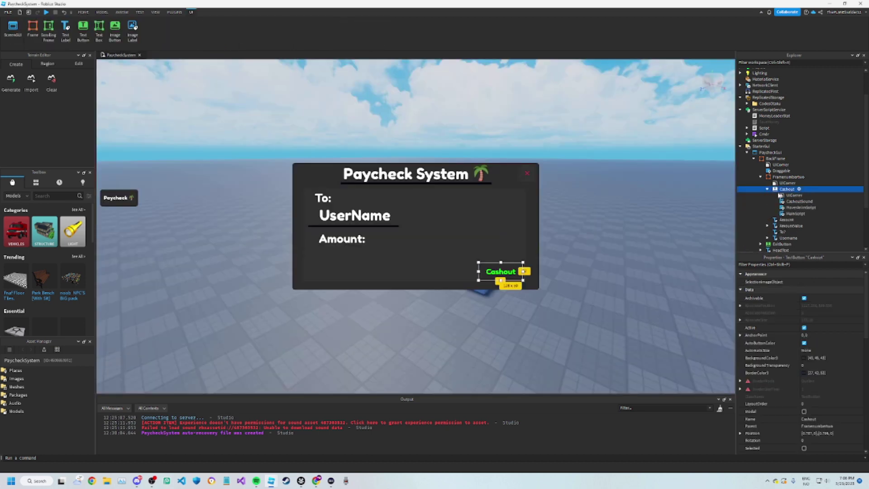
pyautogui.click(789, 208)
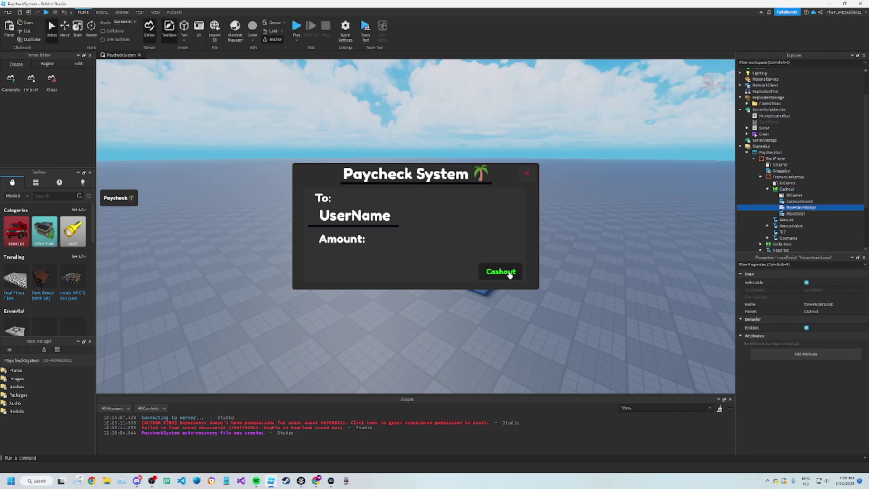
pyautogui.doubleClick(795, 213)
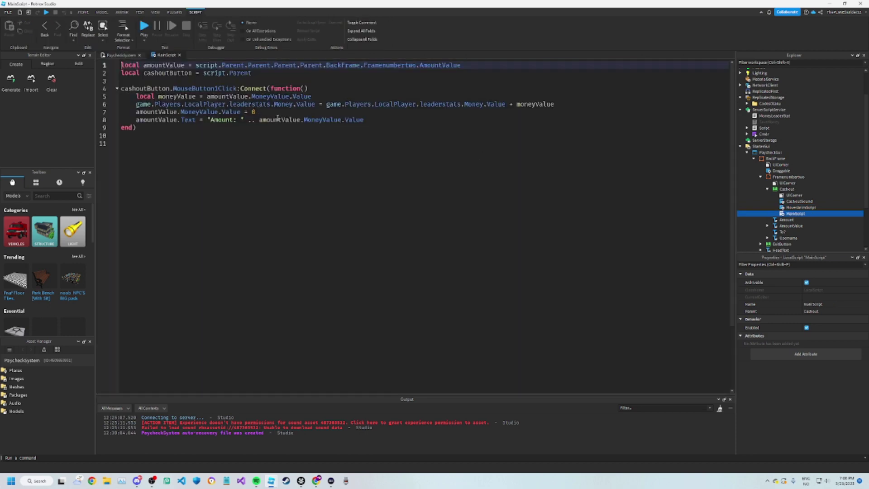
pyautogui.scroll(-1, 797, 200)
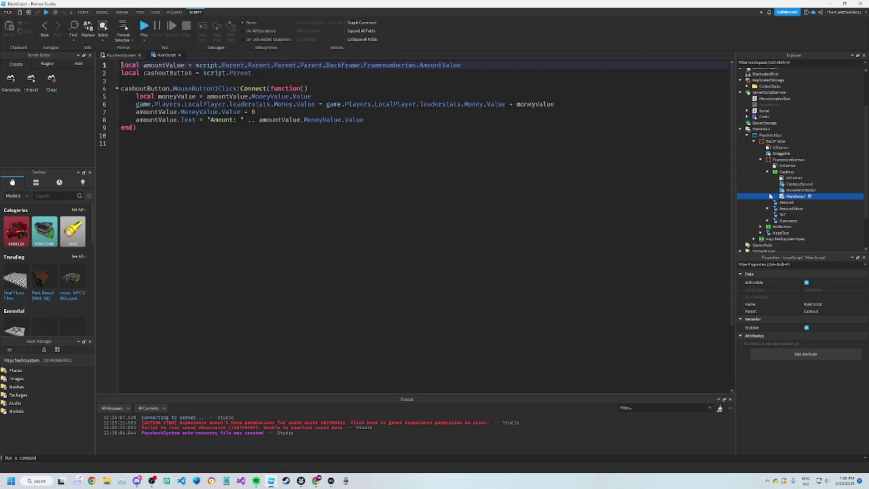
pyautogui.click(768, 208)
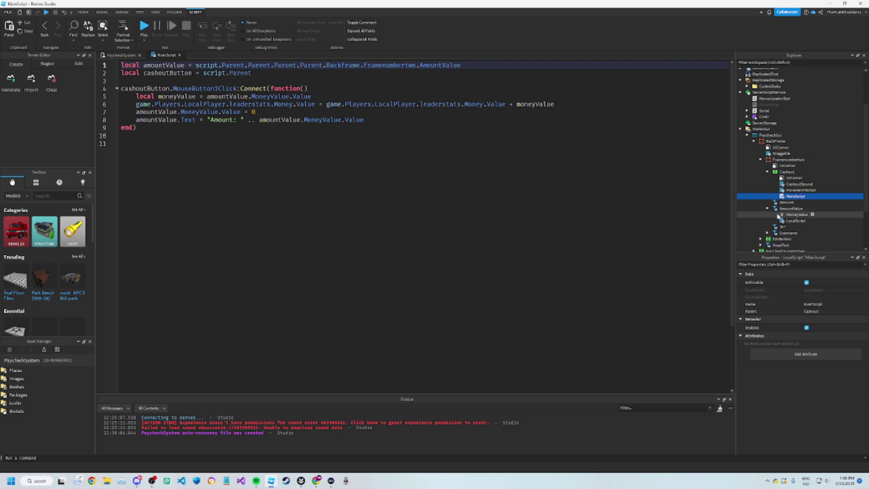
pyautogui.click(786, 215)
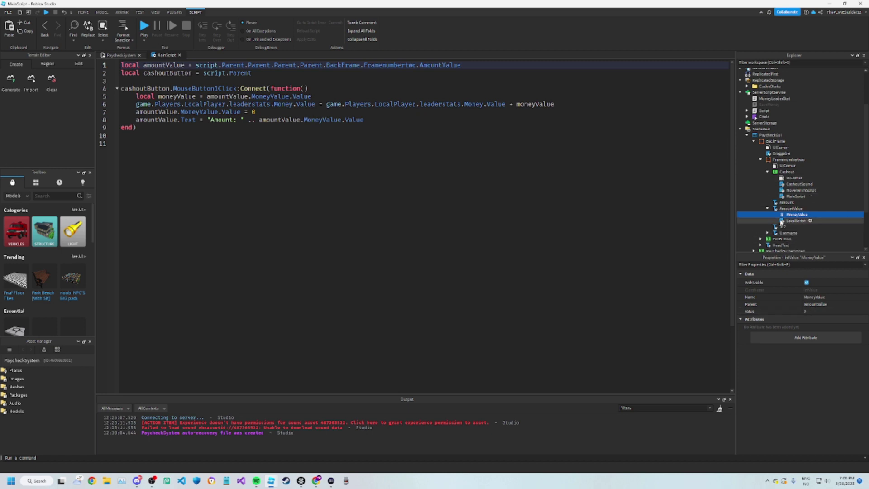
pyautogui.moveTo(795, 178)
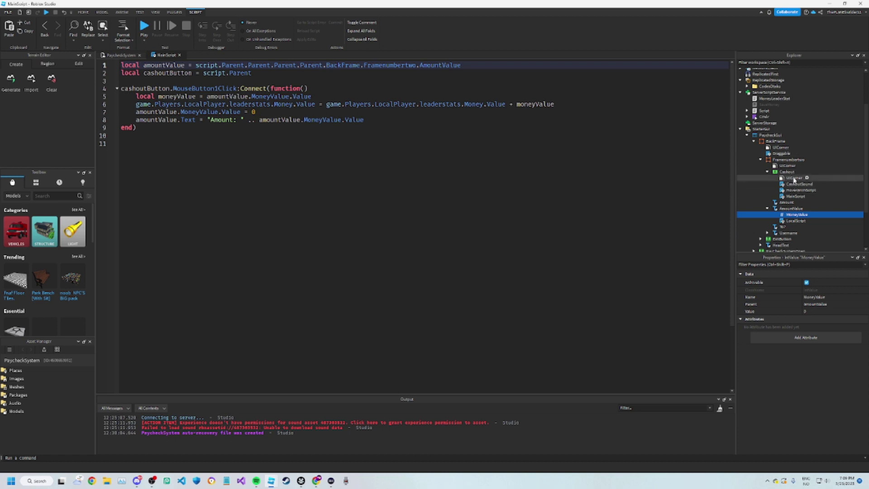
# Close MainScript, reopen AmountValue's LocalScript to check the wait(5) on line 11, and close it.
pyautogui.click(179, 55)
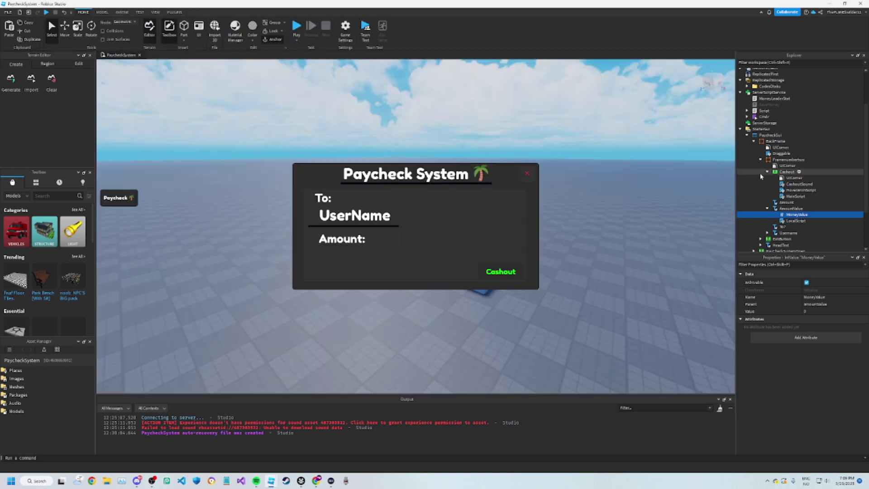
pyautogui.click(779, 221)
pyautogui.doubleClick(779, 221)
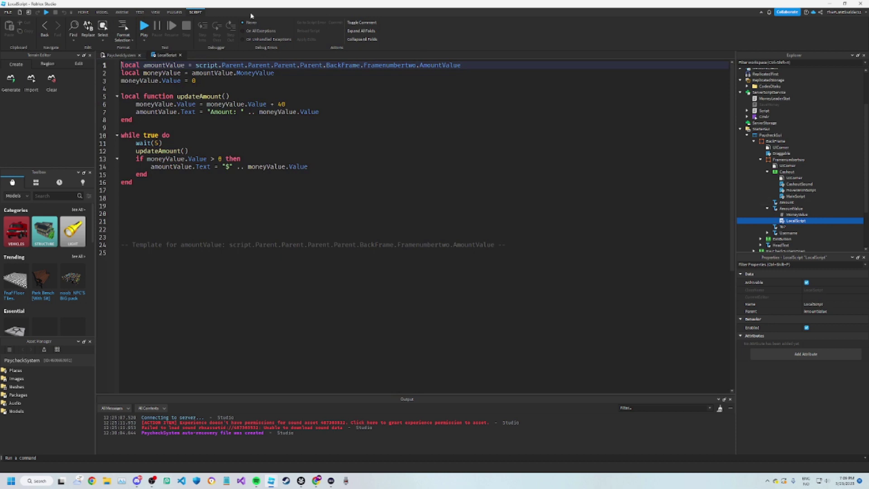
pyautogui.click(161, 143)
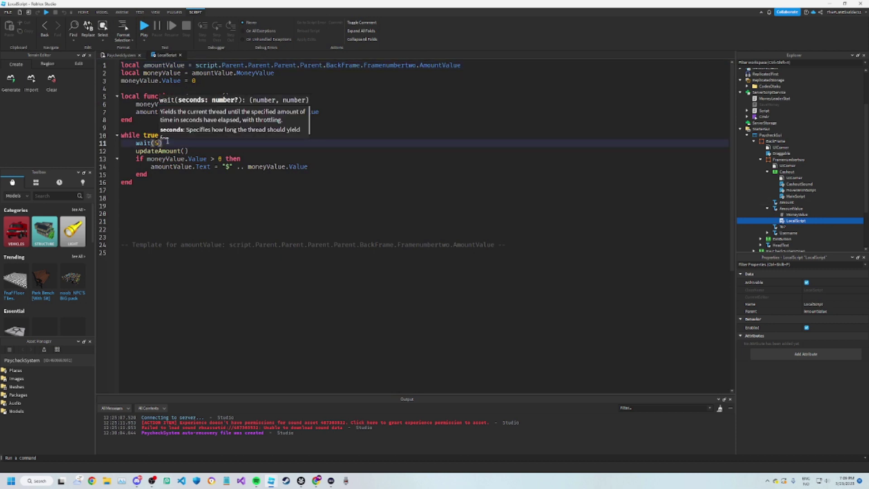
pyautogui.click(180, 55)
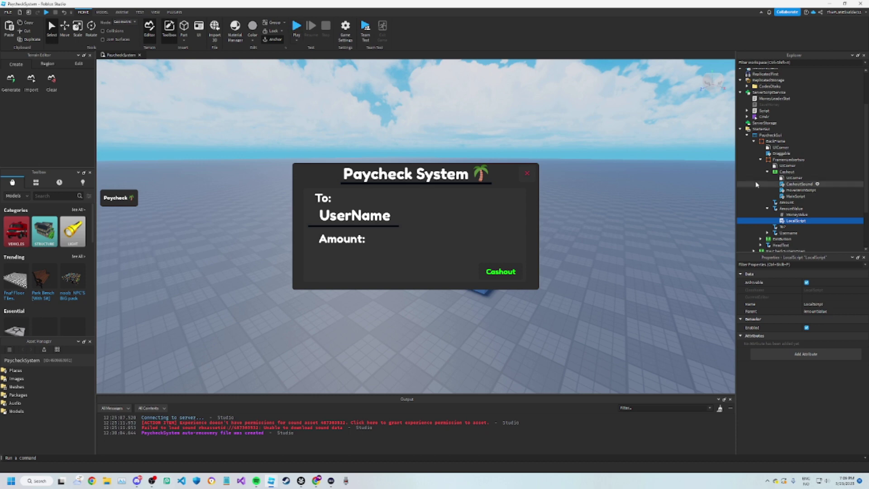
# Toggle Framenumbertwo's Visible property off and back on.
pyautogui.click(789, 159)
pyautogui.scroll(-3, 820, 376)
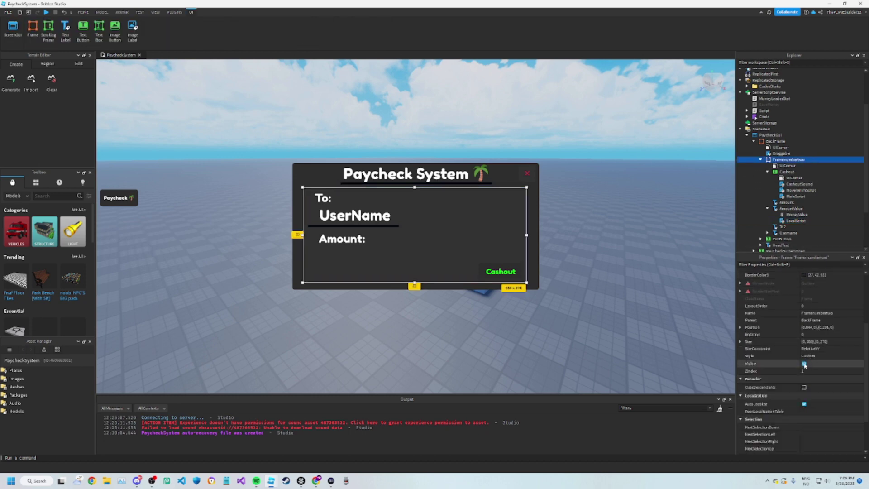
pyautogui.click(804, 364)
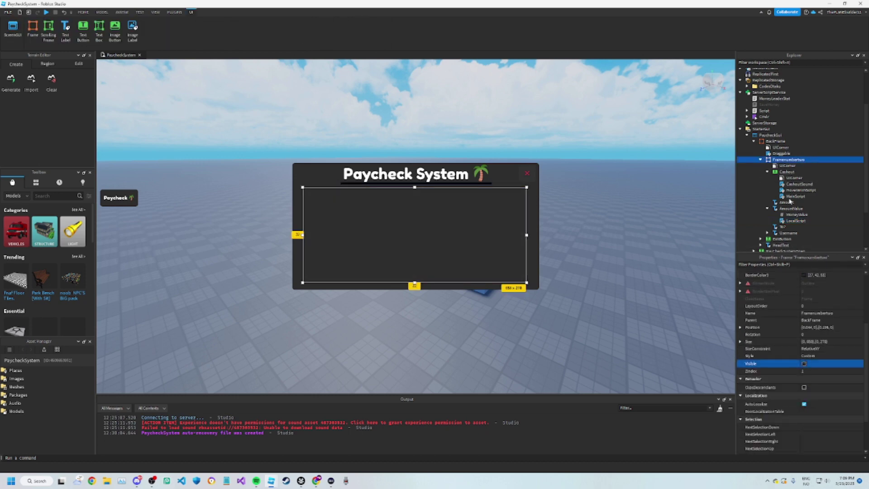
pyautogui.click(804, 364)
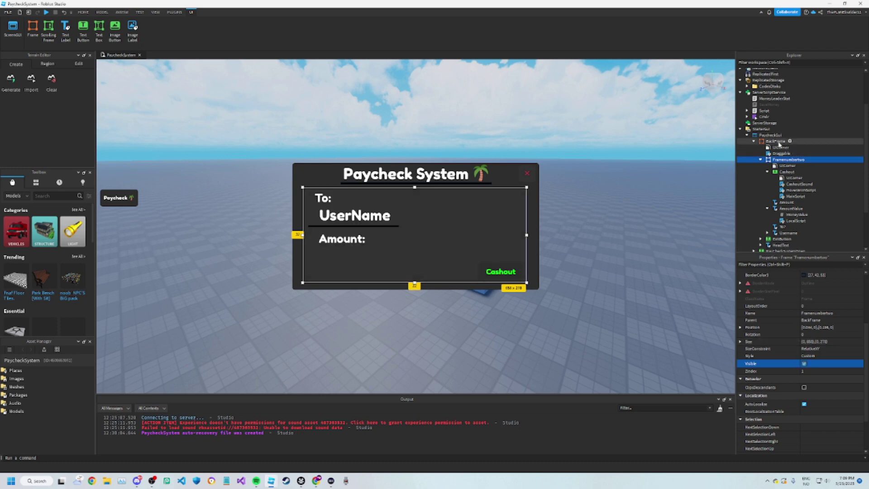
# Review the Username label's LocalScript that shows the player's name, then close it.
pyautogui.scroll(-1, 775, 199)
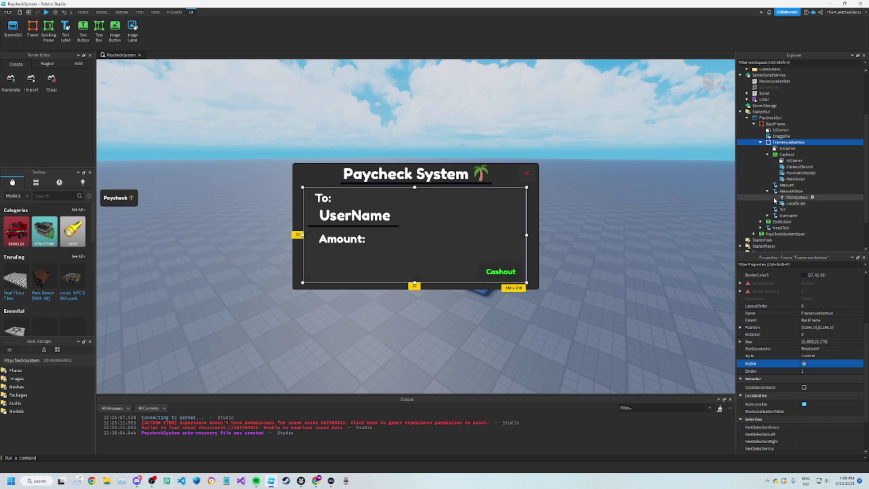
pyautogui.click(768, 216)
pyautogui.doubleClick(792, 222)
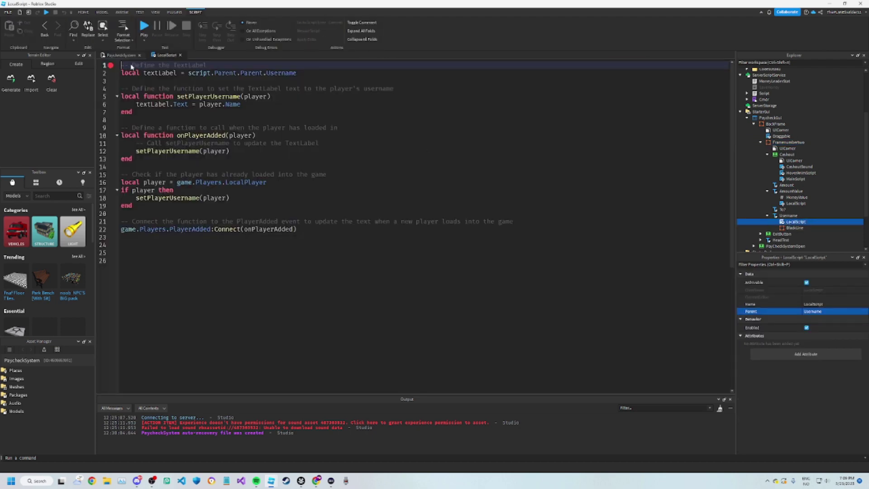
pyautogui.click(181, 55)
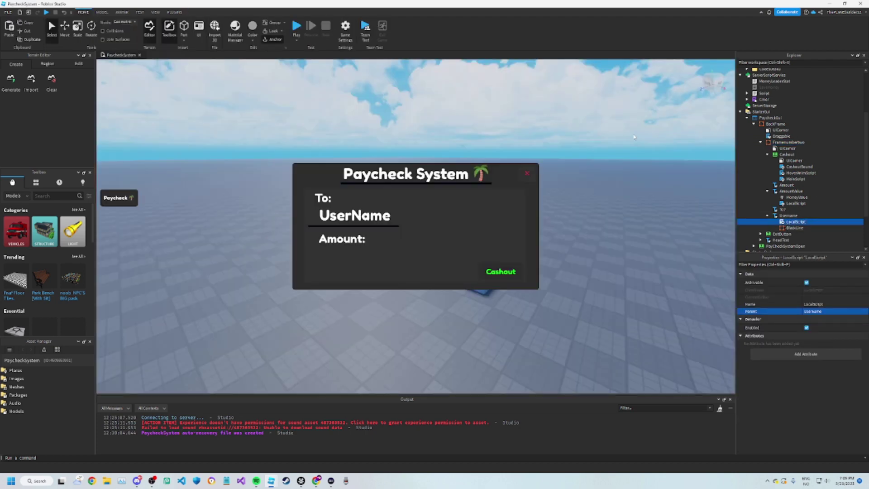
# Collapse the expanded Explorer nodes and untick BackFrame's Visible so the panel starts hidden.
pyautogui.click(767, 216)
pyautogui.click(767, 191)
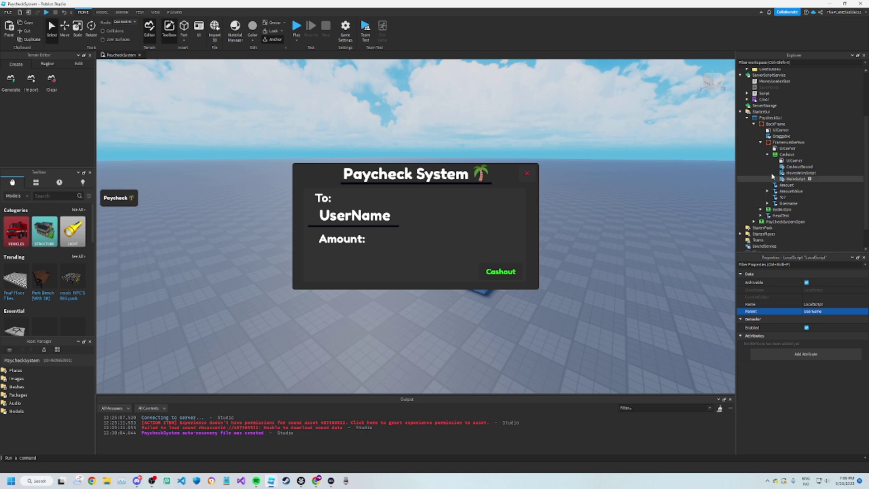
pyautogui.click(768, 155)
pyautogui.click(754, 123)
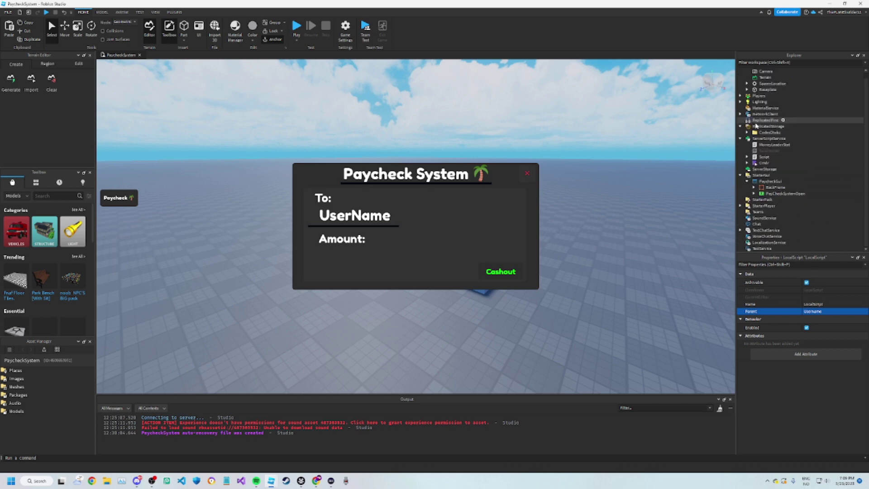
pyautogui.click(769, 187)
pyautogui.scroll(-1, 797, 362)
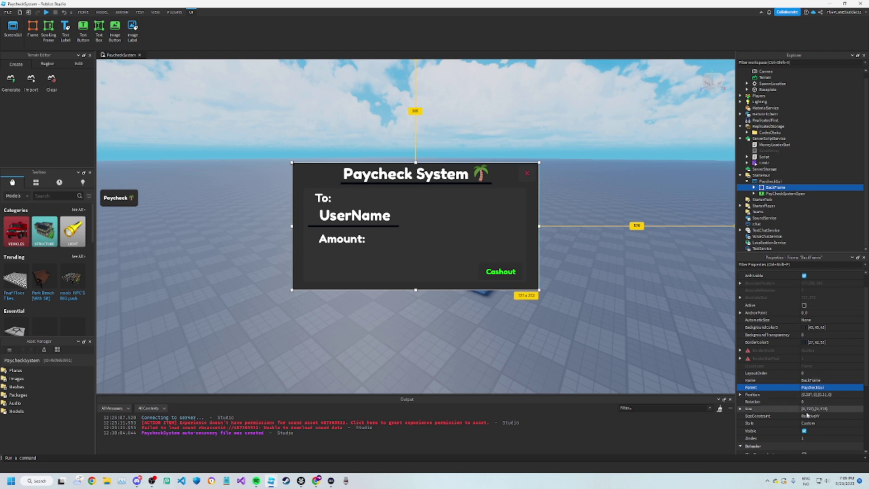
pyautogui.click(804, 431)
pyautogui.click(754, 194)
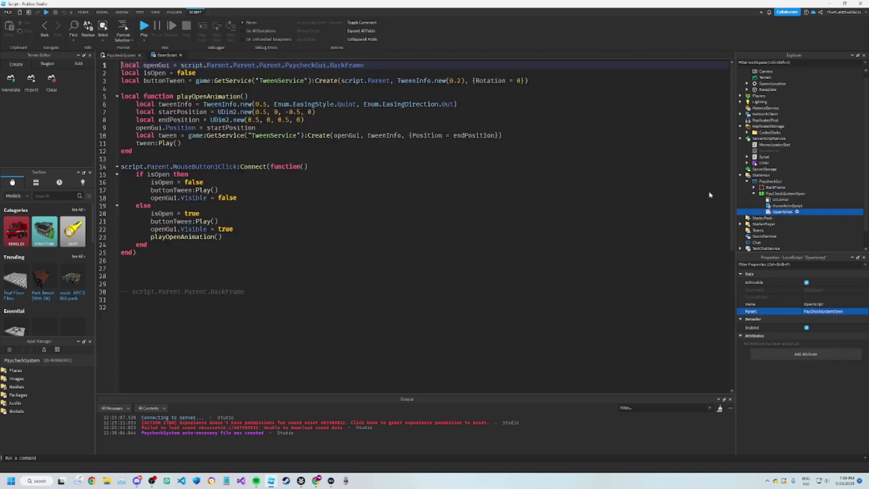
# Review OpenScript, start a playtest with F5, and close the script paused at its breakpoint.
pyautogui.doubleClick(783, 211)
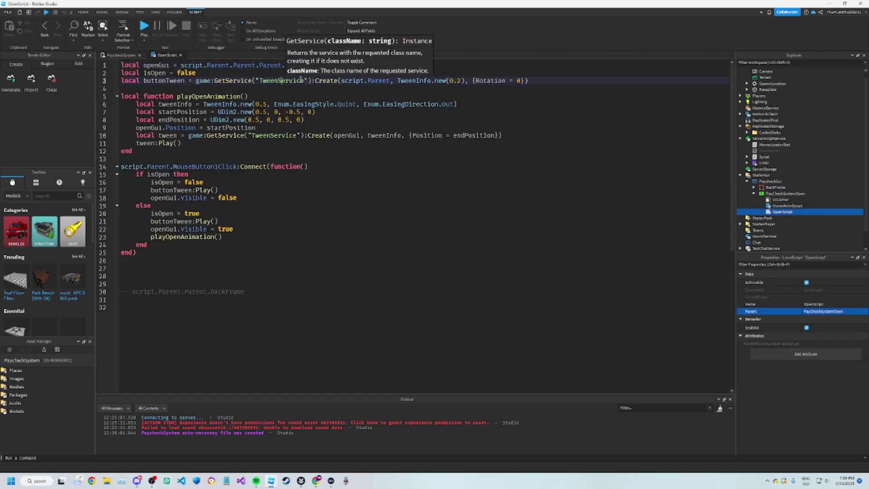
pyautogui.click(253, 96)
pyautogui.click(180, 55)
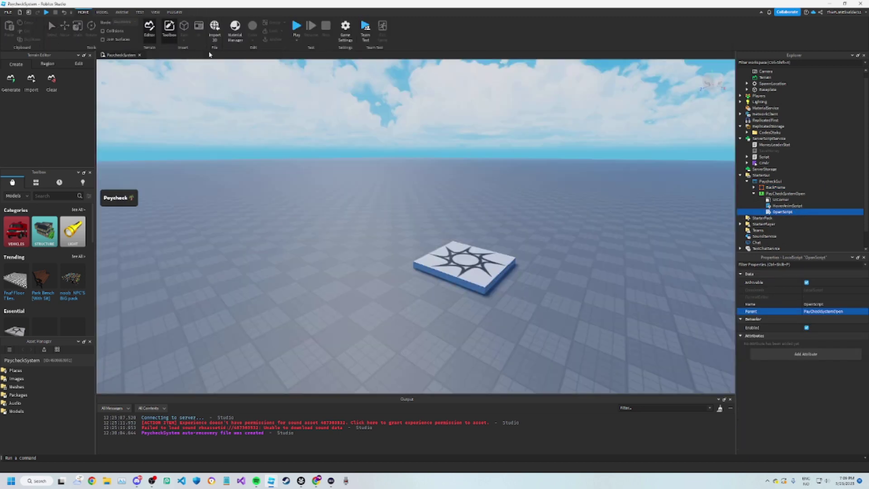
pyautogui.press('F5')
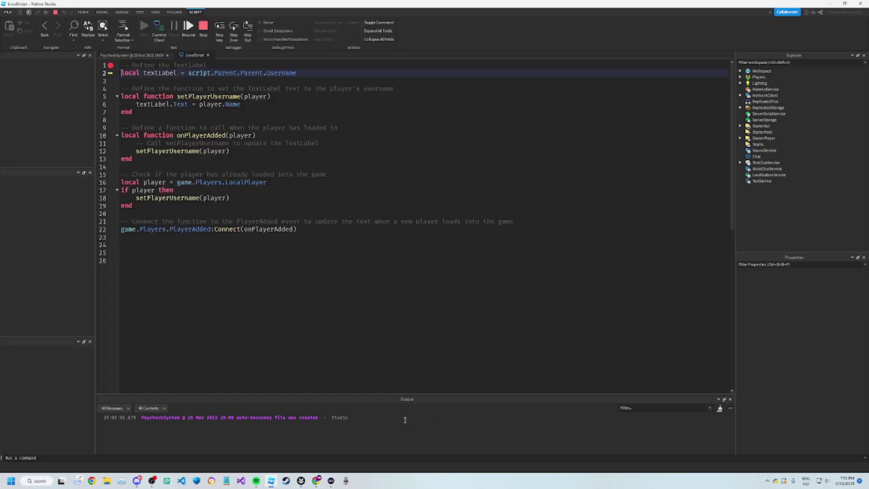
pyautogui.click(209, 56)
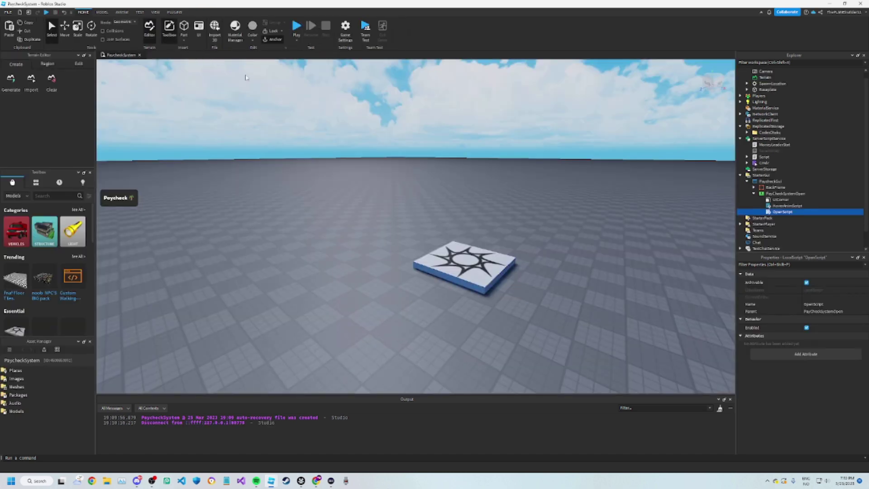
# Recheck OpenScript, restart the playtest with Play, and pull the camera back from the character.
pyautogui.doubleClick(767, 212)
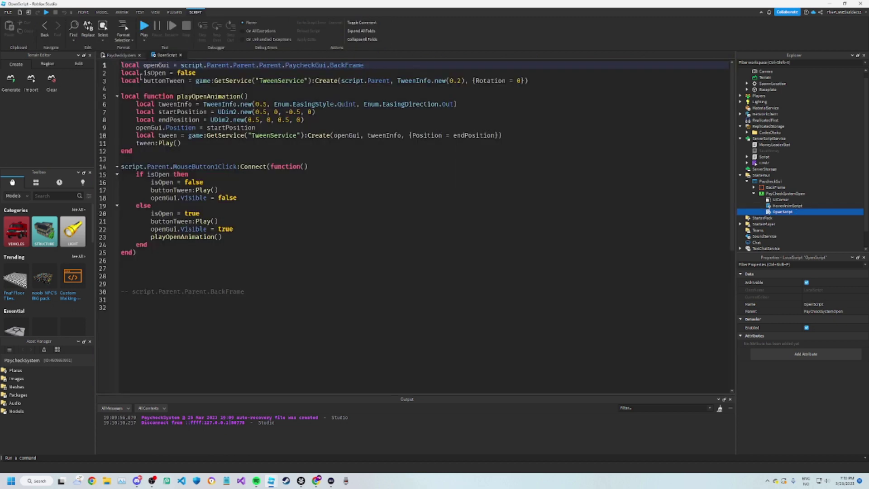
pyautogui.click(181, 55)
pyautogui.click(300, 31)
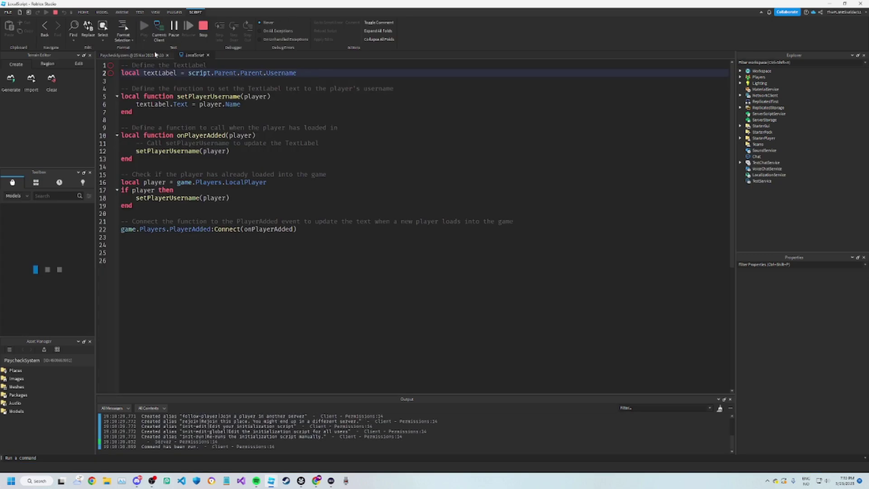
pyautogui.press('s')
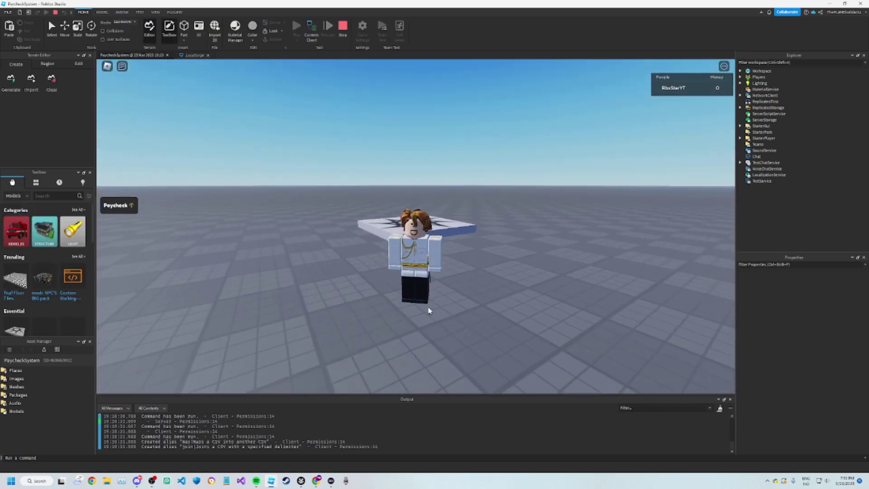
# Open the Paycheck panel and cash out $120, raising Money to 120.
pyautogui.press('F2')
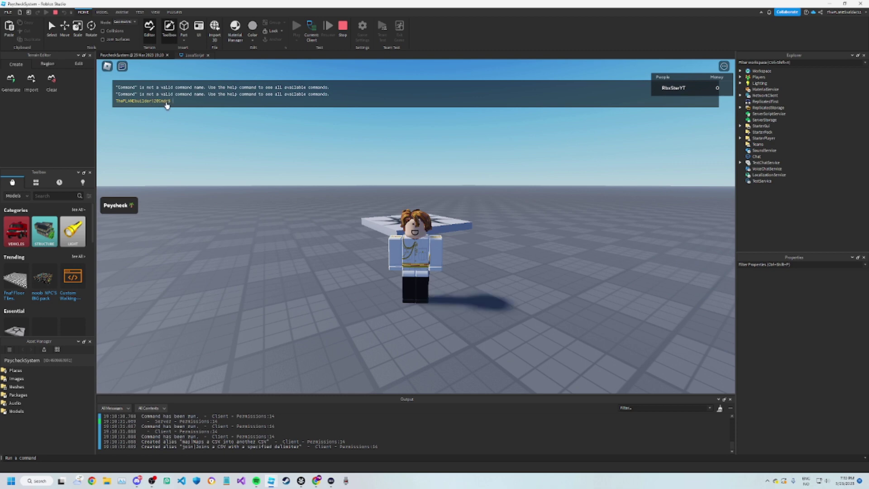
pyautogui.press('F2')
pyautogui.click(120, 210)
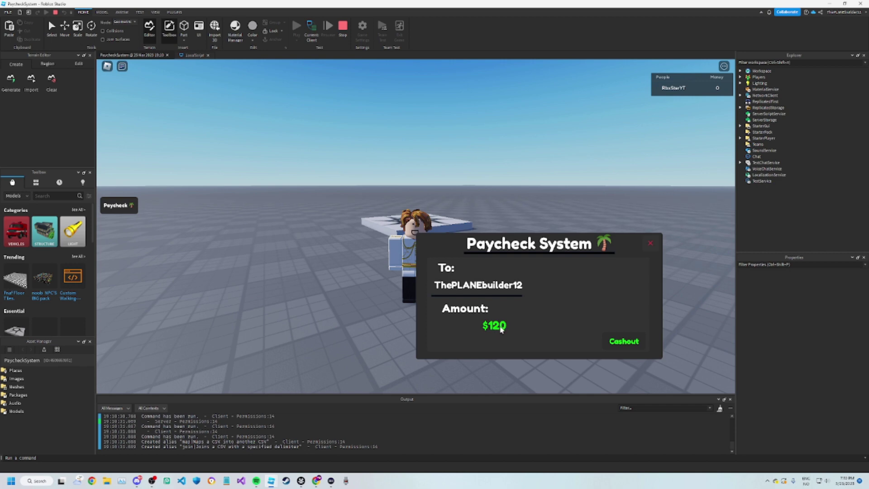
pyautogui.click(541, 287)
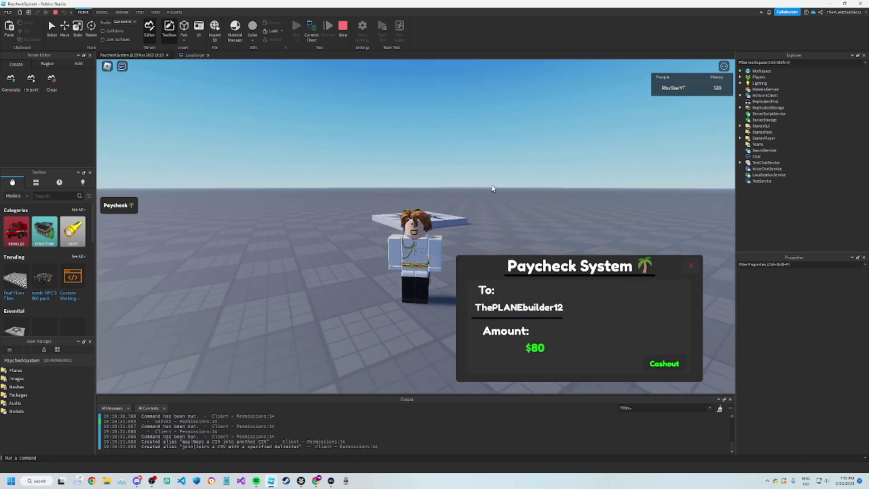
pyautogui.scroll(2, 573, 326)
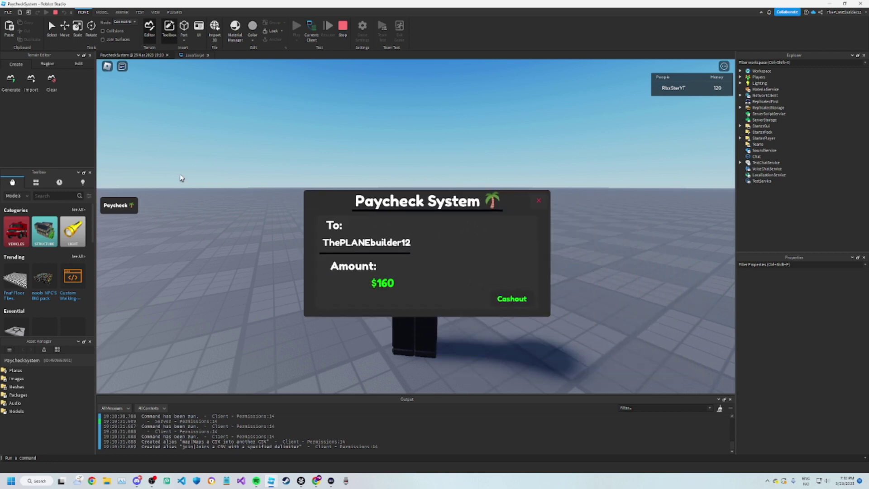
# Cash out the $160 and $40 paychecks to reach 320 Money, then close the Paycheck panel.
pyautogui.click(103, 207)
pyautogui.click(136, 207)
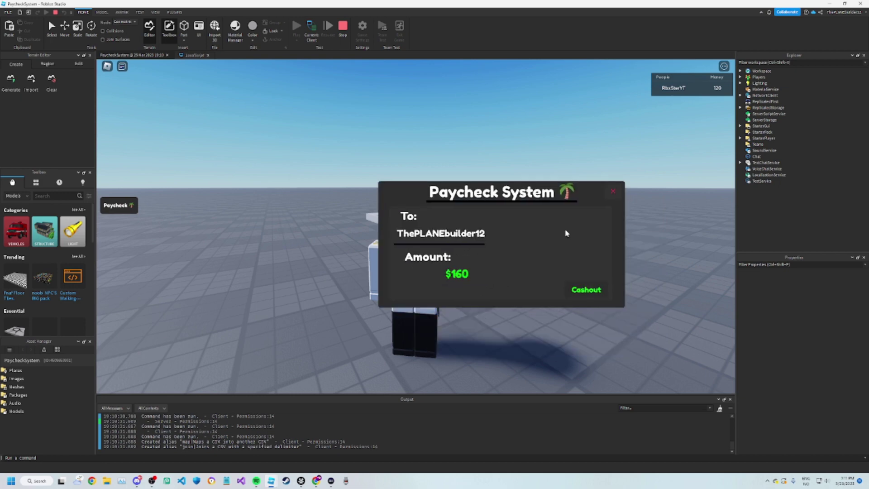
pyautogui.click(579, 281)
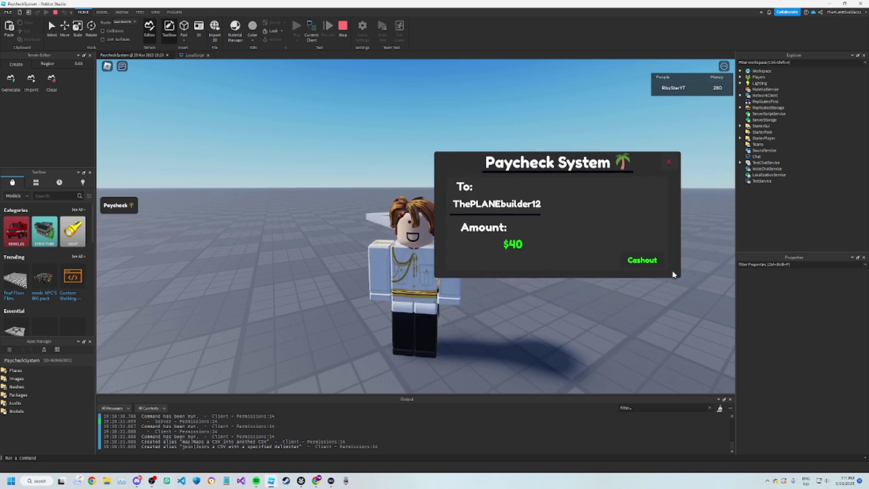
pyautogui.click(642, 263)
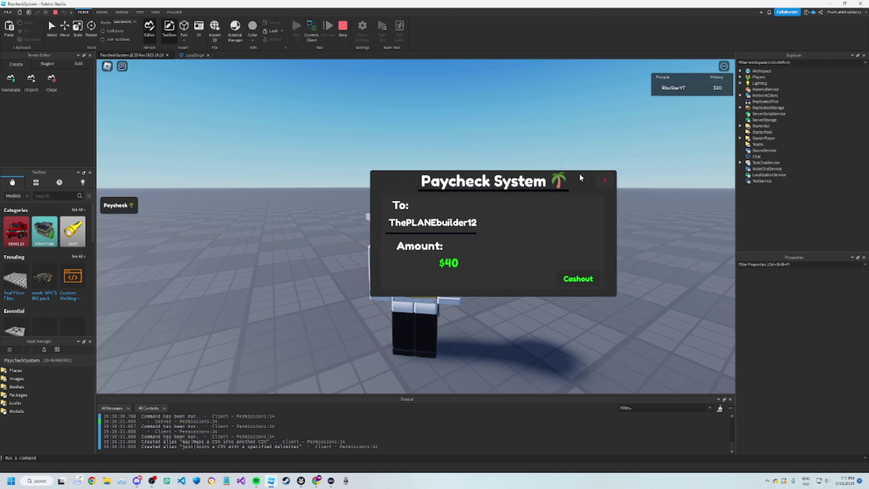
pyautogui.click(604, 182)
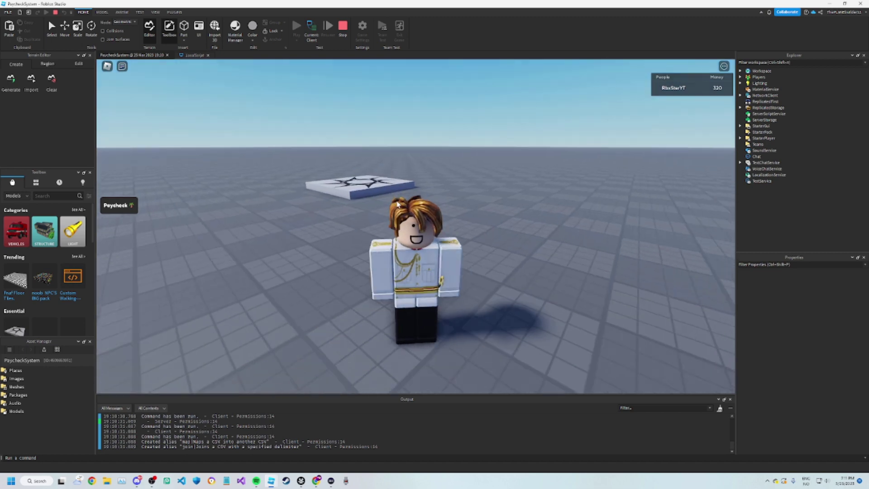
pyautogui.moveTo(397, 202); pyautogui.dragTo(400, 197, button='right')
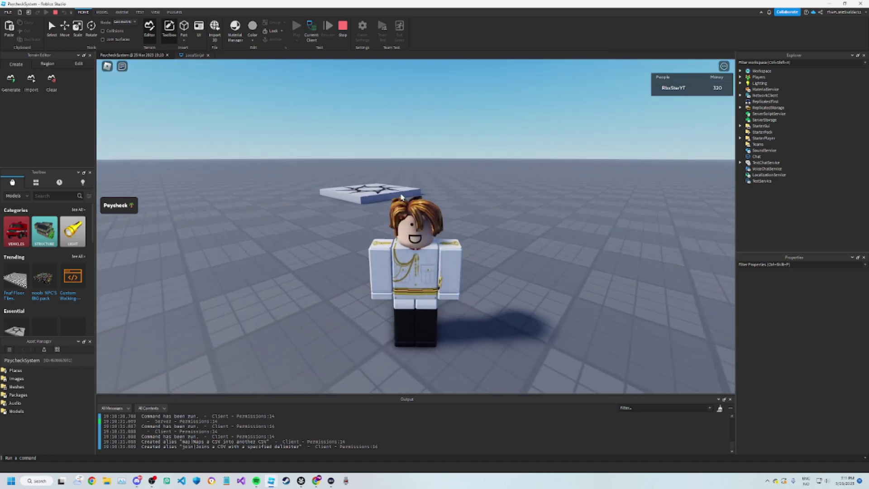